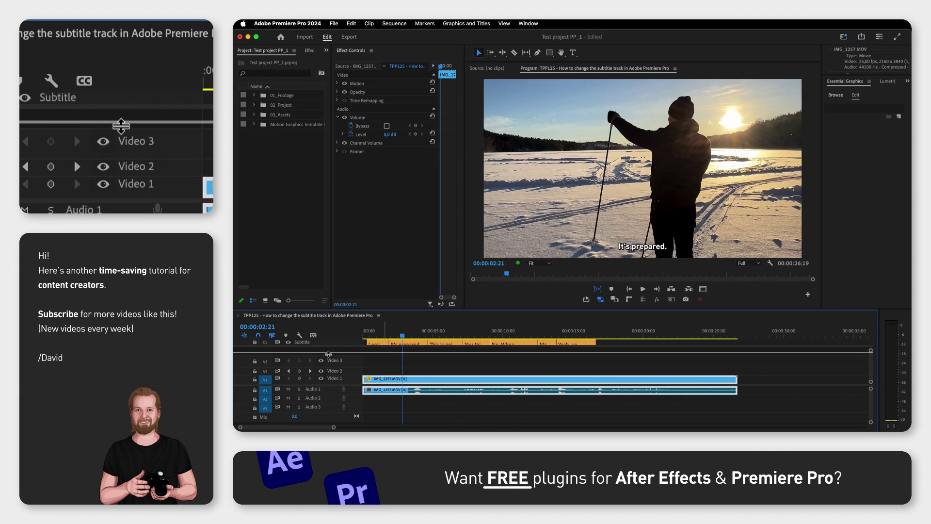
# Step: Nudge the Subtitle/Video 3 track divider down and save the Test project PP_1 project
pyautogui.moveTo(330, 353); pyautogui.dragTo(329, 359)
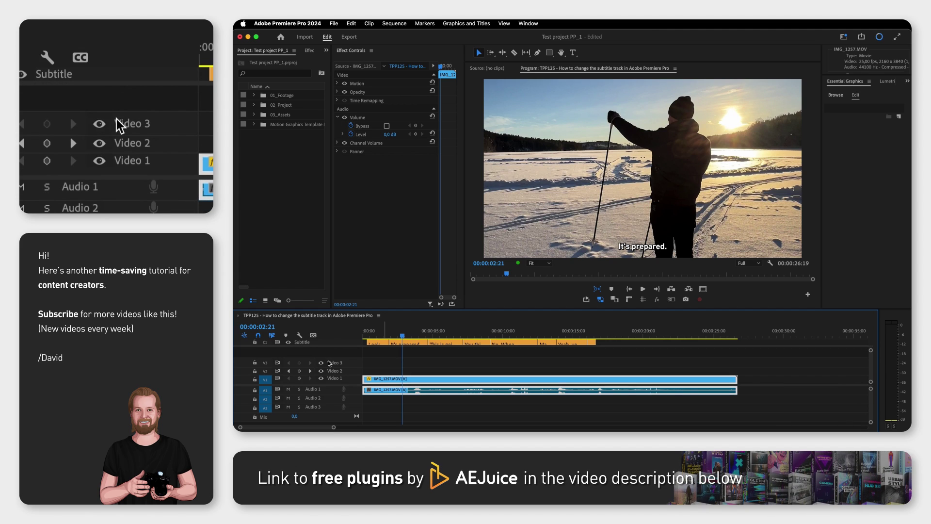
pyautogui.press('super+s')
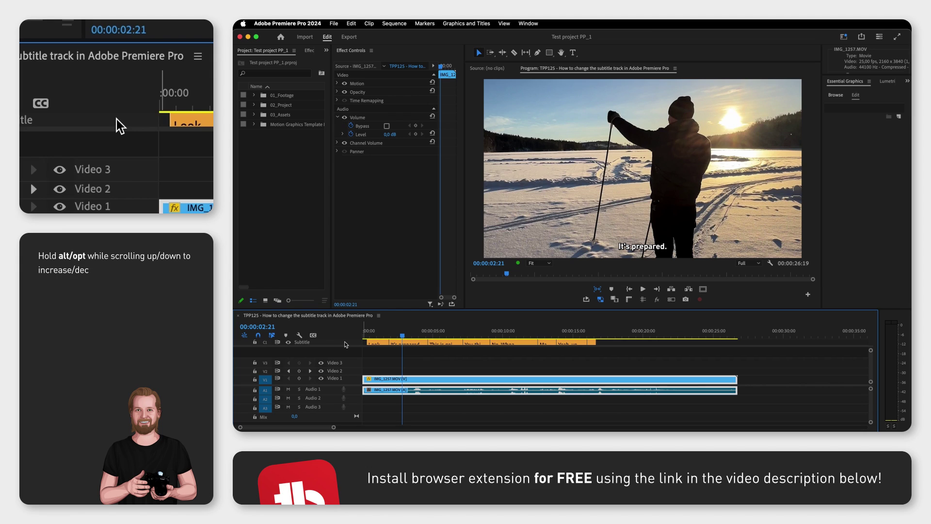
pyautogui.scroll(-2, 345, 344)
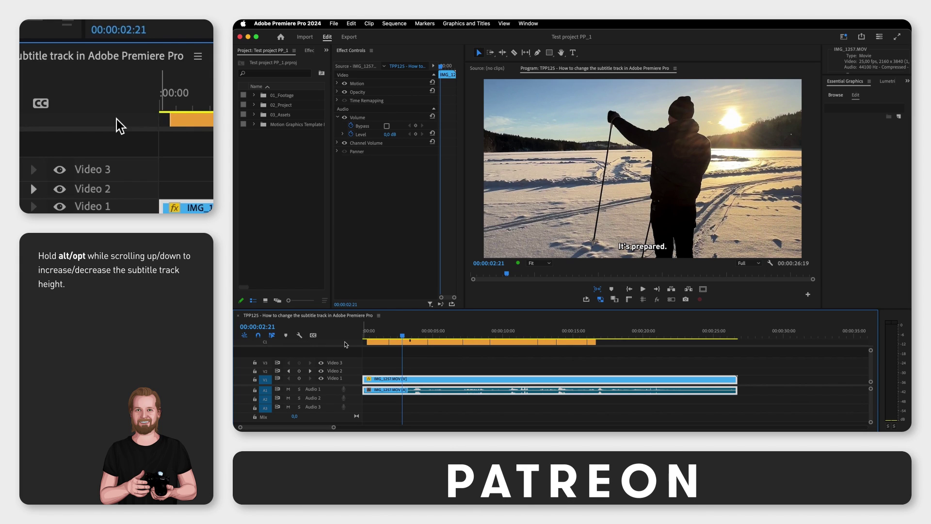
pyautogui.scroll(2, 345, 344)
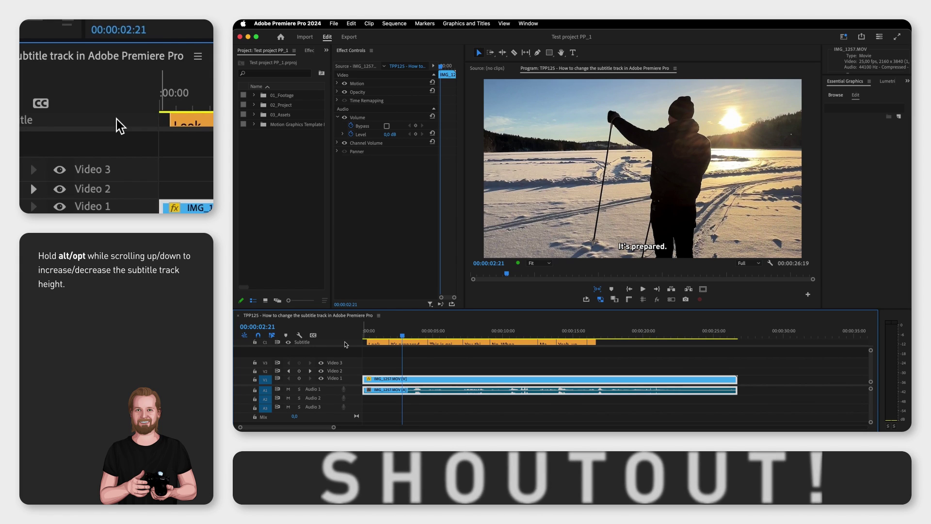
pyautogui.scroll(1, 345, 344)
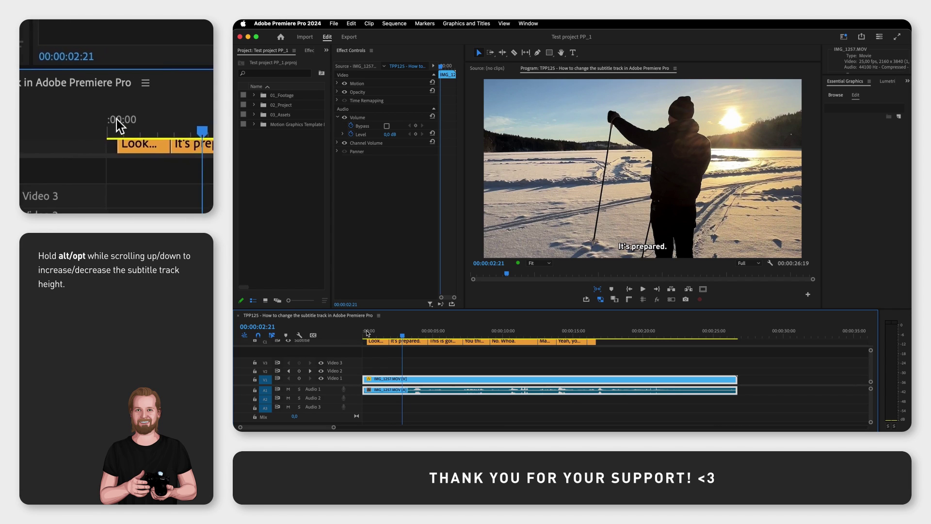
# Step: Raise the Timeline panel's top edge, then lower it so the Subtitle track snaps to the top
pyautogui.moveTo(398, 309); pyautogui.dragTo(398, 295)
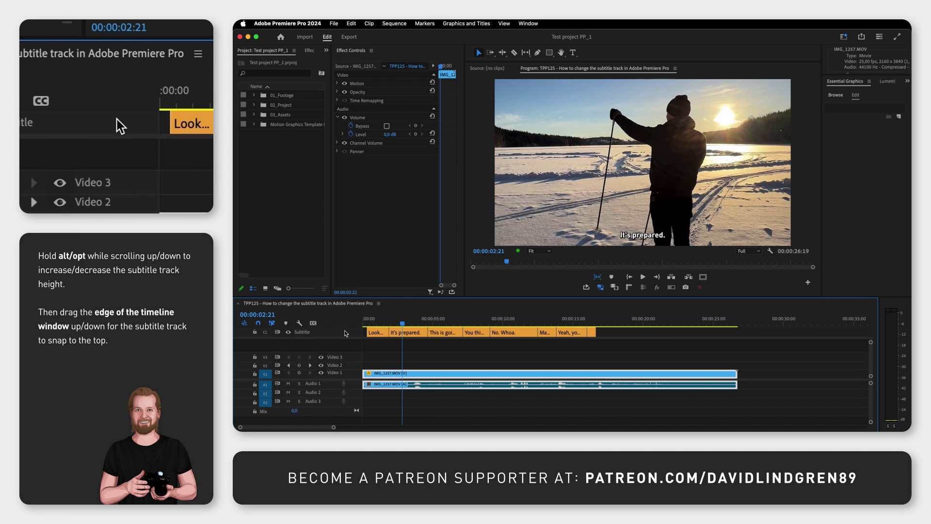
pyautogui.keyDown('alt'); pyautogui.scroll(-2, 345, 333); pyautogui.keyUp('alt')
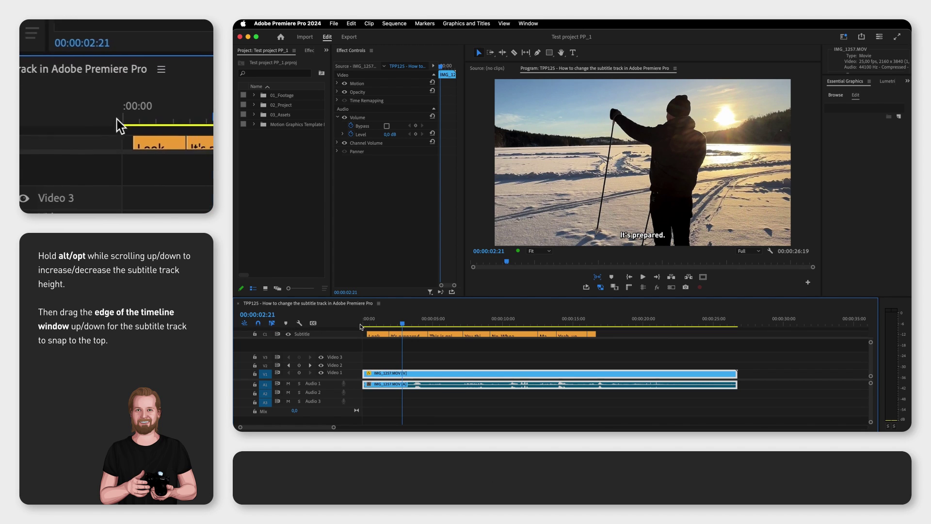
pyautogui.moveTo(398, 295); pyautogui.dragTo(398, 313)
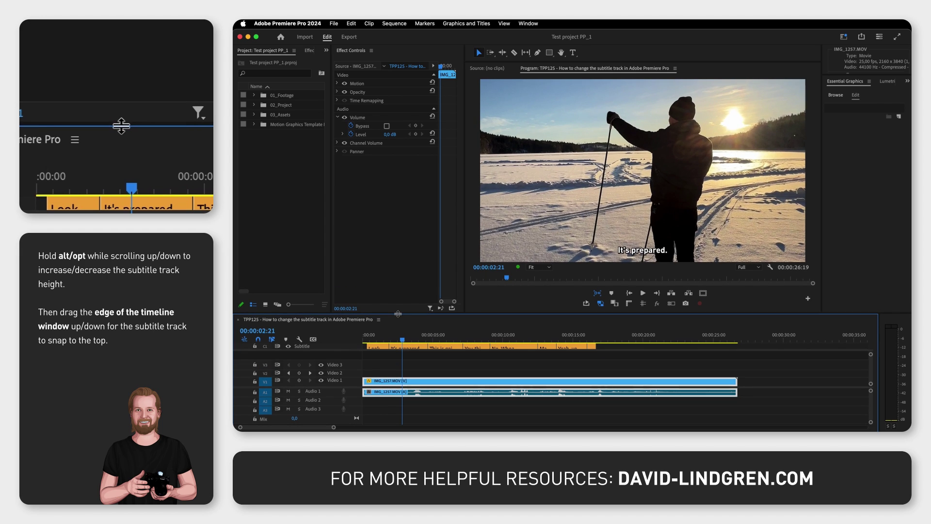